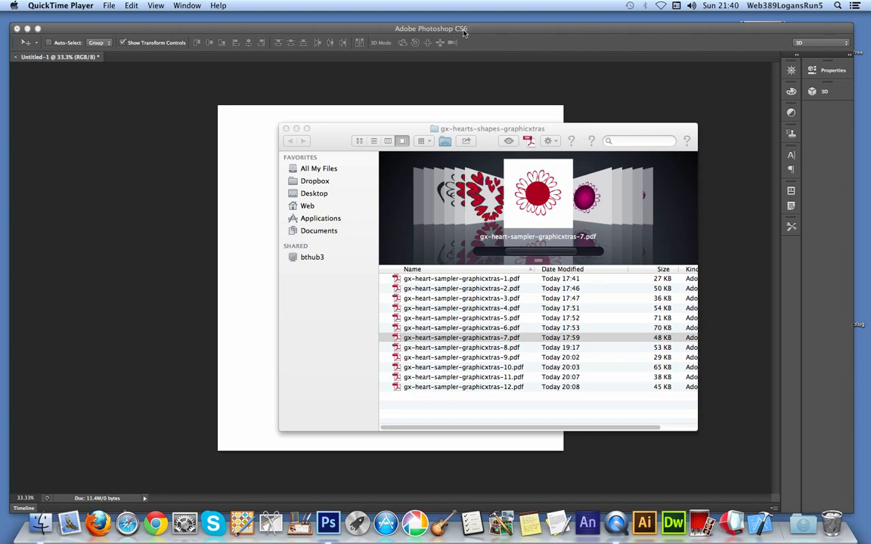
Step: Bring Photoshop forward, cancel the Open file chooser, and show the File menu's Place command
{"action": "left_click", "coordinate": [166, 29]}
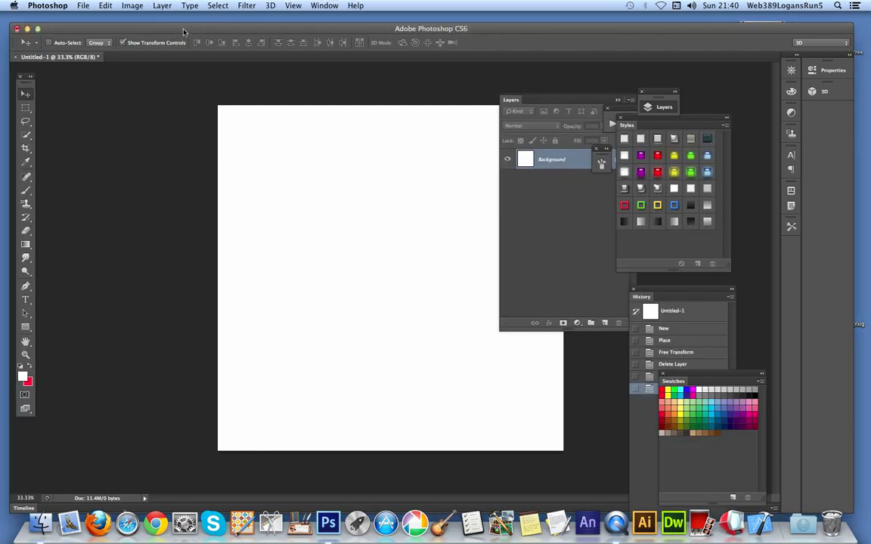
{"action": "left_click", "coordinate": [82, 6]}
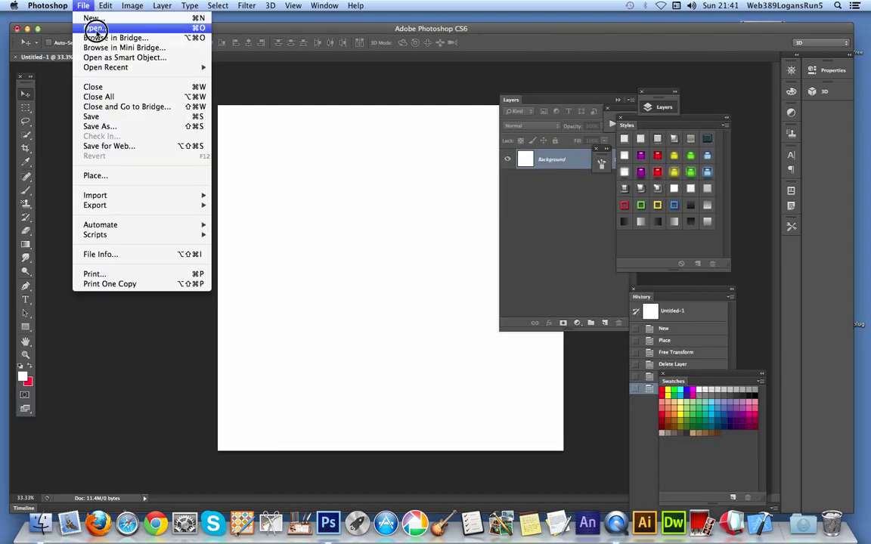
{"action": "left_click", "coordinate": [97, 28]}
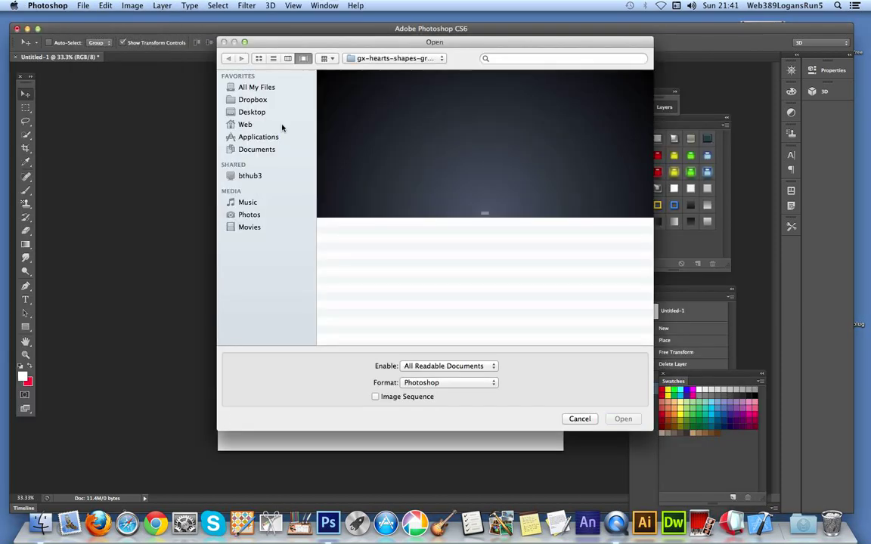
{"action": "left_click", "coordinate": [581, 421]}
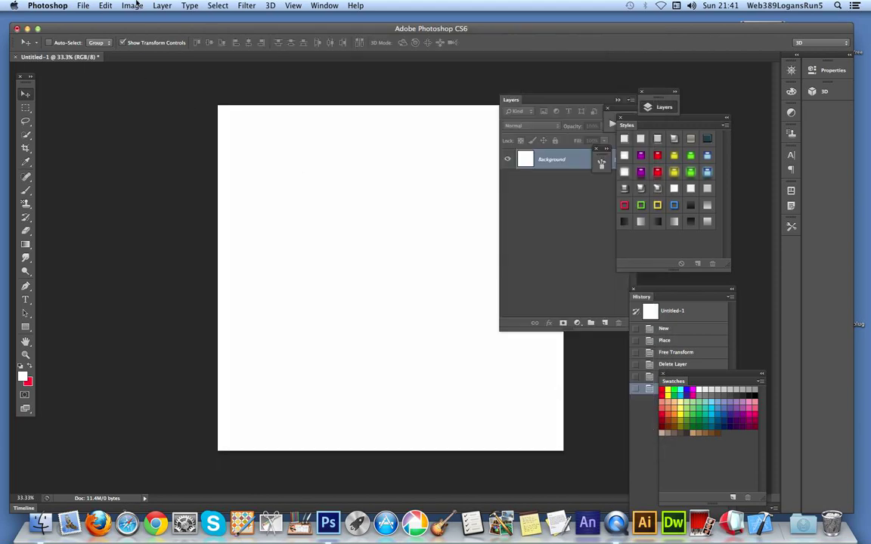
{"action": "left_click", "coordinate": [80, 6]}
{"action": "left_click", "coordinate": [81, 6]}
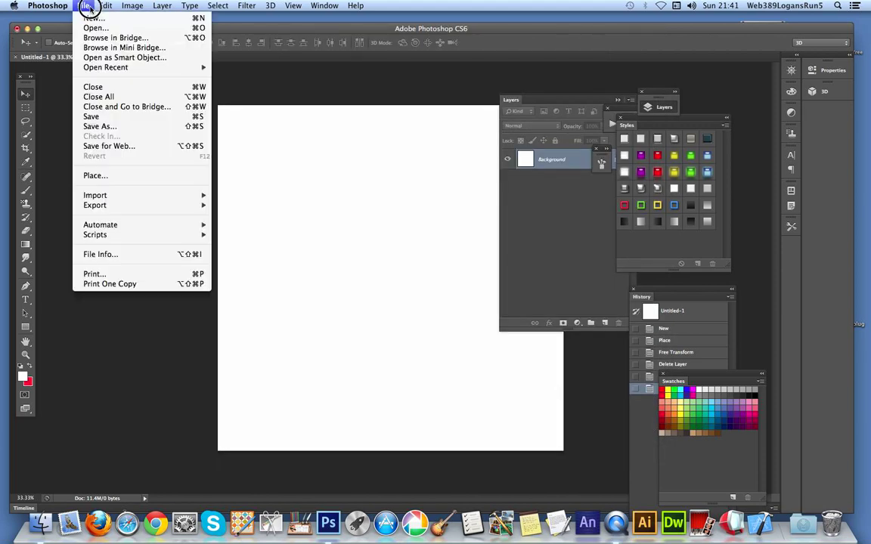
Step: Choose gx-heart-sampler-graphicxtras-3.pdf as the file to place
{"action": "left_click", "coordinate": [109, 176]}
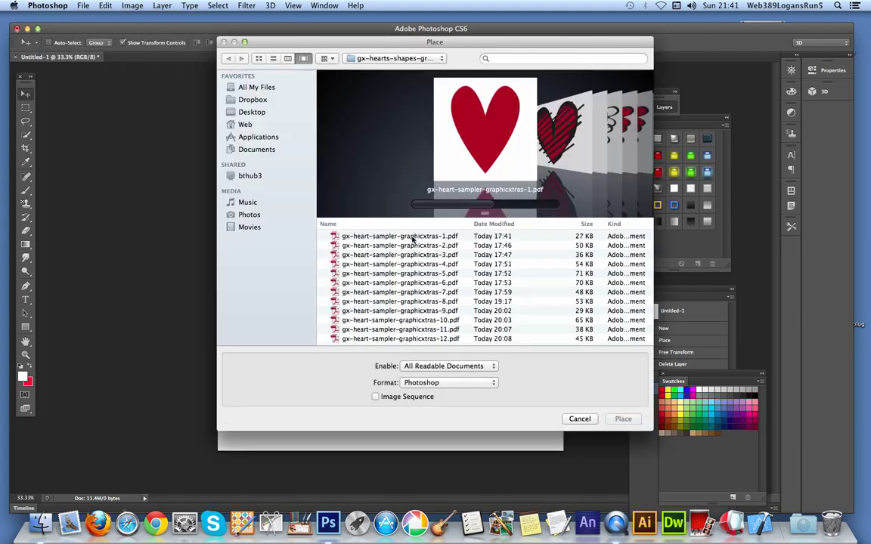
{"action": "left_click", "coordinate": [374, 245]}
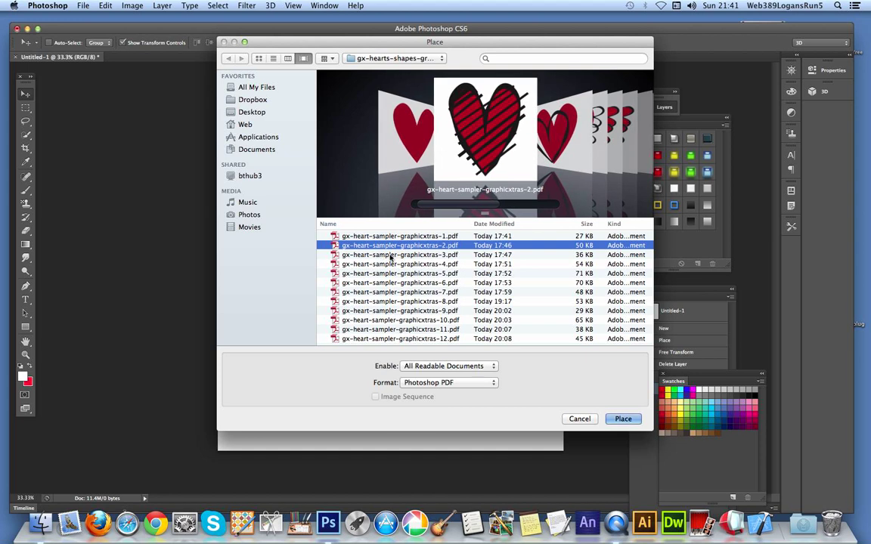
{"action": "left_click", "coordinate": [391, 257]}
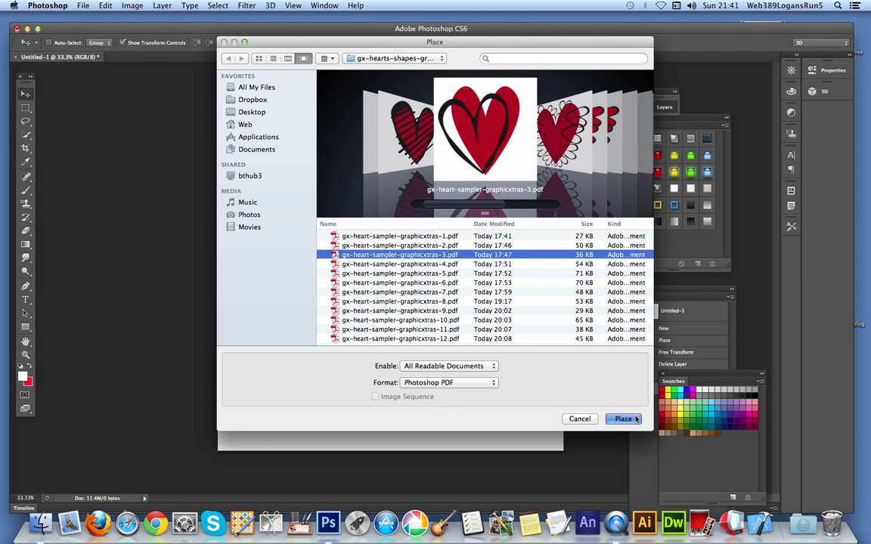
{"action": "key", "text": "Return"}
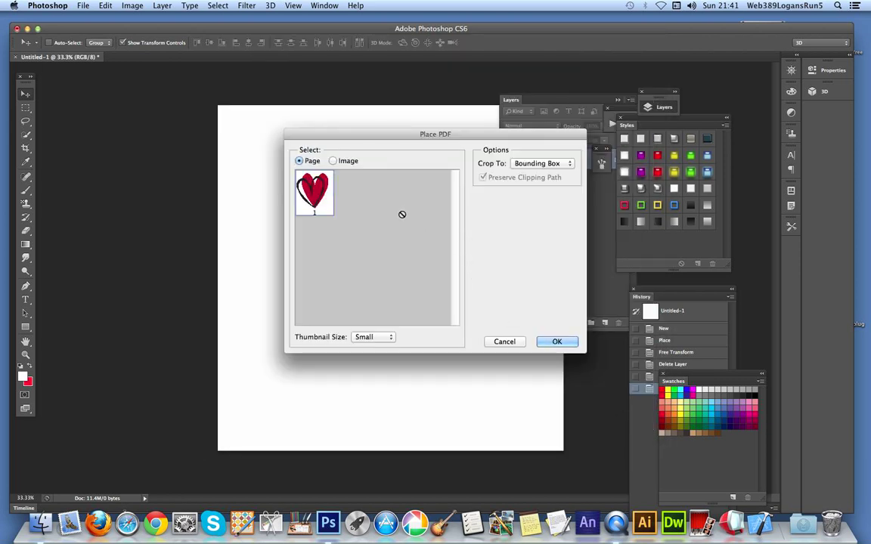
Step: Move the Place PDF dialog aside and set its thumbnail preview to Fit Page
{"action": "left_click_drag", "start_coordinate": [473, 136], "coordinate": [398, 137]}
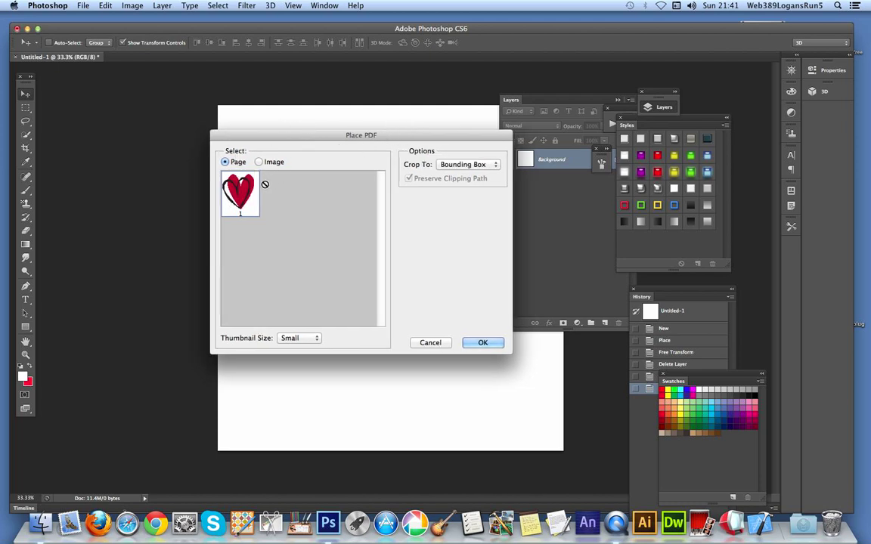
{"action": "left_click", "coordinate": [310, 338]}
{"action": "left_click", "coordinate": [299, 356]}
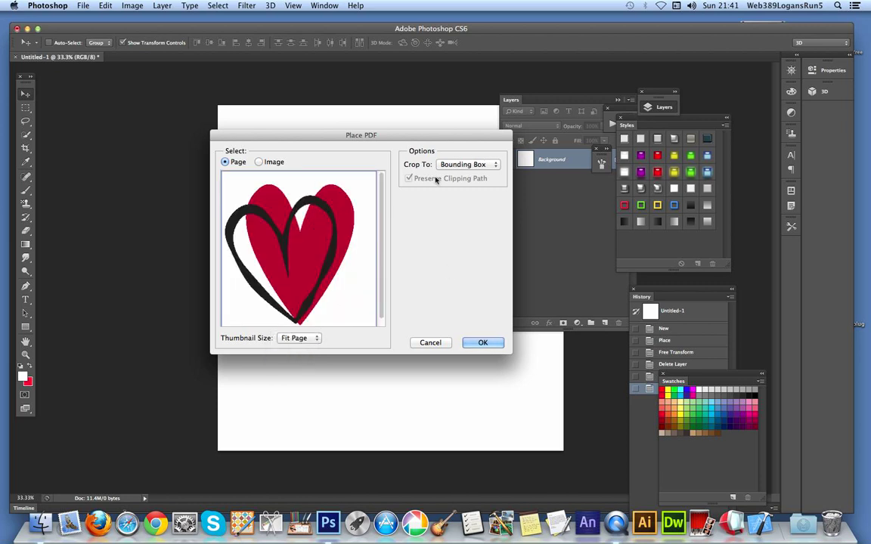
Step: Place the heart, scale it to about 45%, move it up-left, and commit
{"action": "left_click", "coordinate": [483, 342]}
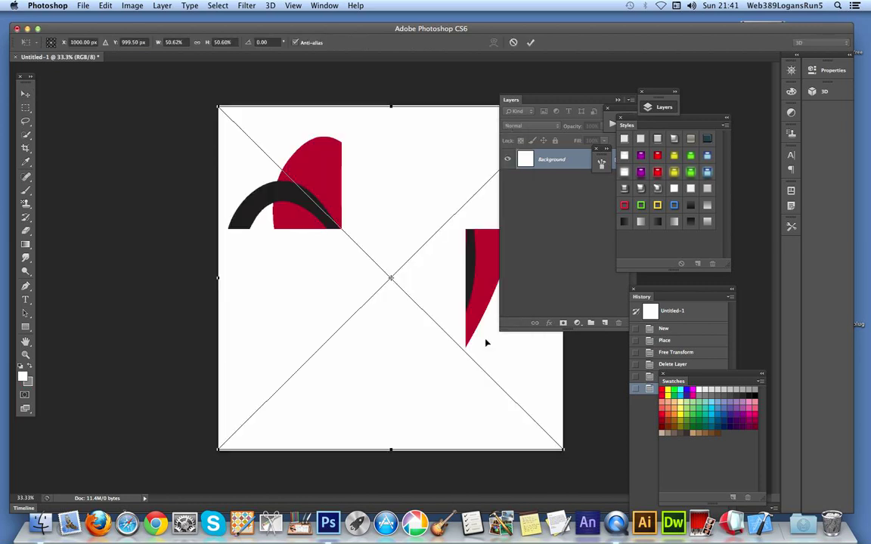
{"action": "left_click_drag", "start_coordinate": [229, 117], "coordinate": [256, 139]}
{"action": "left_click_drag", "start_coordinate": [340, 202], "coordinate": [320, 184]}
{"action": "key", "text": "Return"}
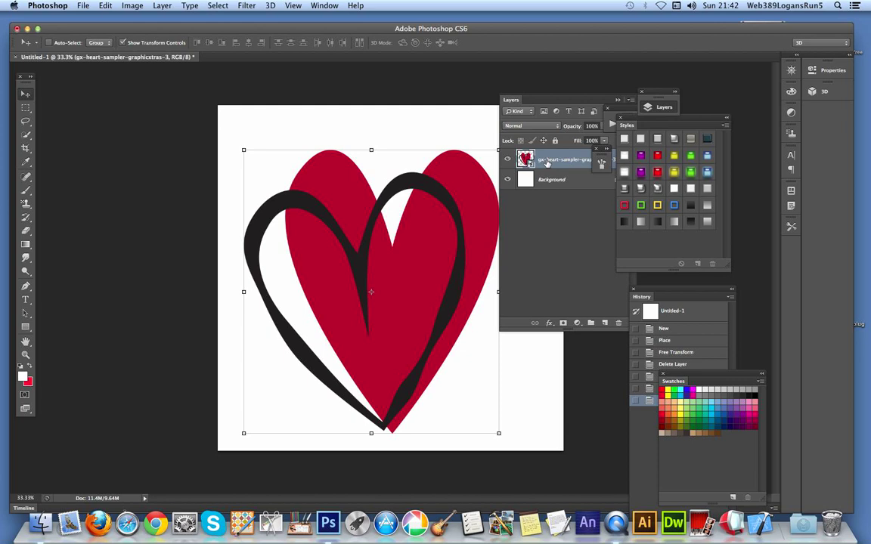
Step: Browse the heart PDF previews and open gx-heart-sampler-graphicxtras-6.pdf
{"action": "left_click", "coordinate": [83, 5]}
{"action": "left_click", "coordinate": [93, 29]}
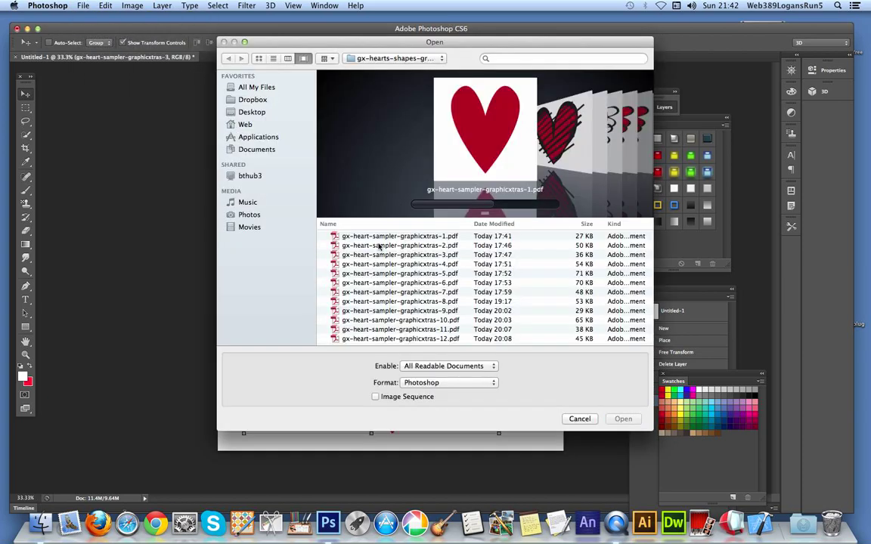
{"action": "left_click", "coordinate": [384, 248]}
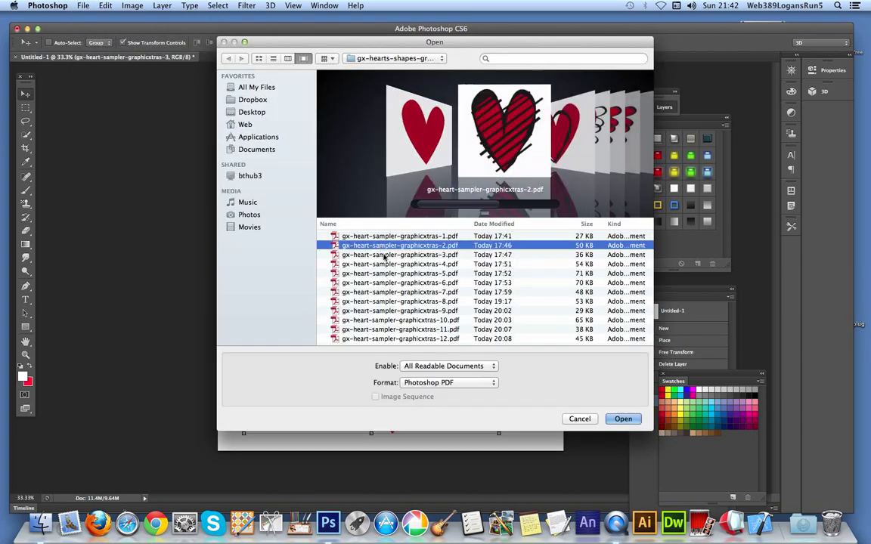
{"action": "key", "text": "Down"}
{"action": "key", "text": "Down"}
{"action": "key", "text": "Down"}
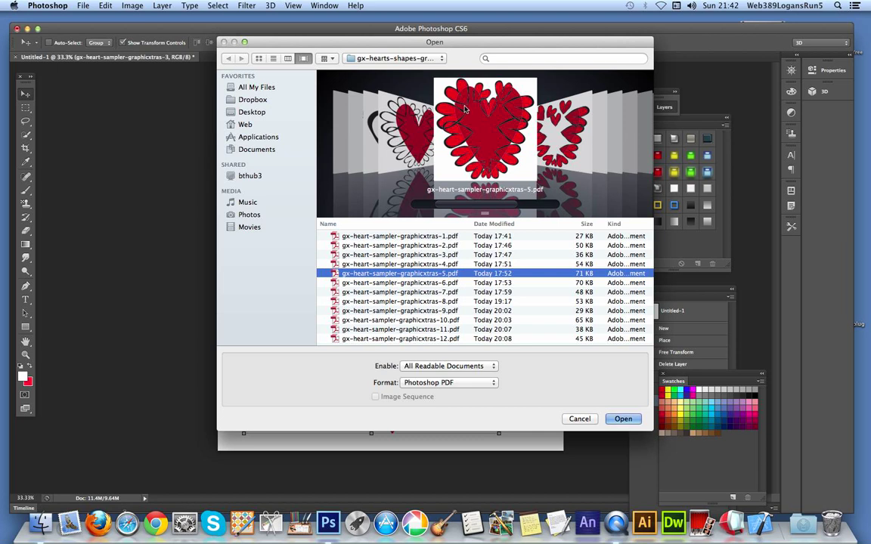
{"action": "scroll", "coordinate": [476, 144], "scroll_direction": "right", "scroll_amount": 1}
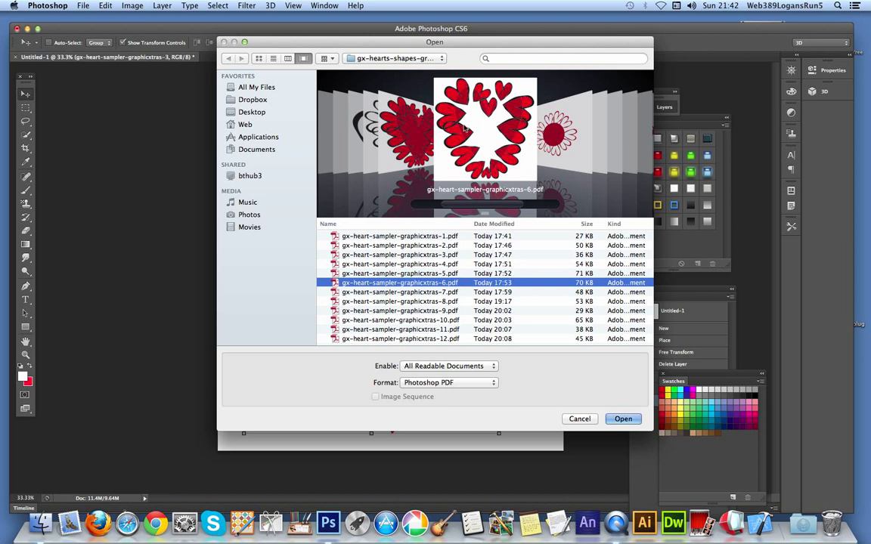
{"action": "left_click", "coordinate": [624, 420]}
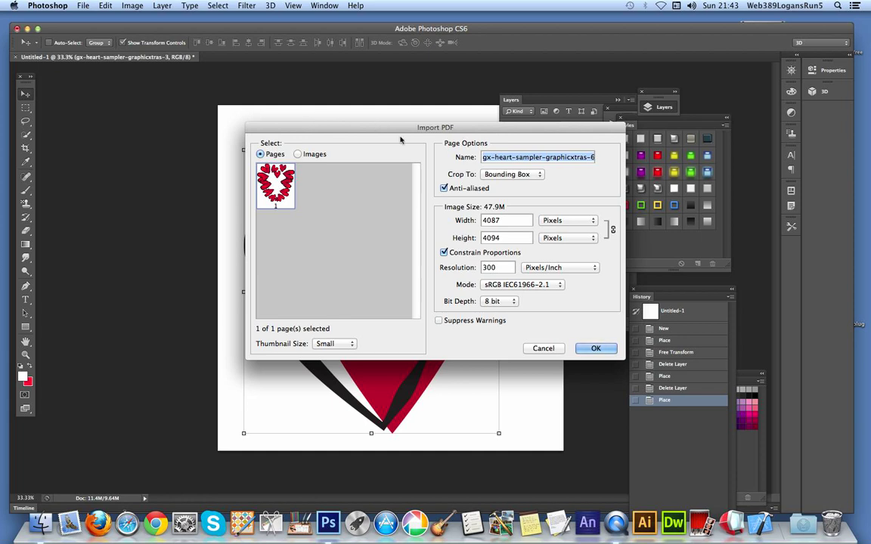
Step: Move the Import PDF dialog and set its thumbnail preview to Fit Page
{"action": "left_click_drag", "start_coordinate": [394, 127], "coordinate": [307, 141]}
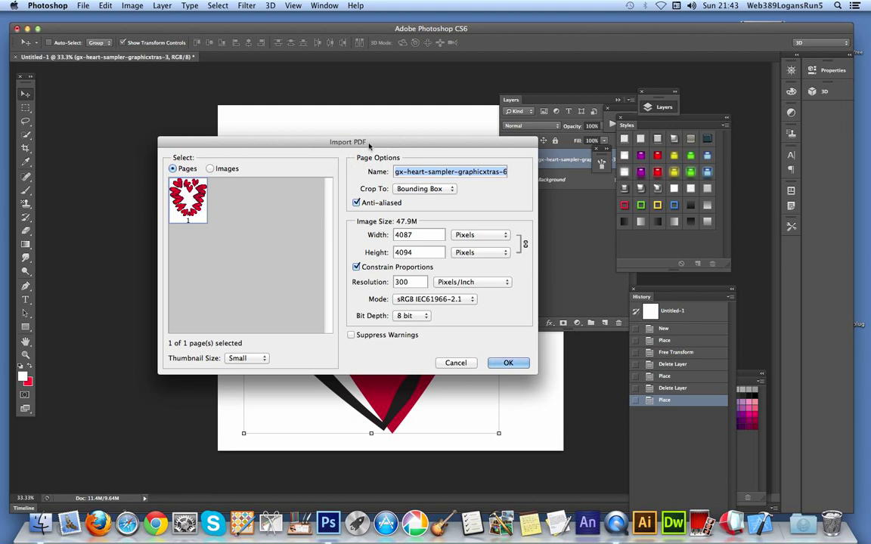
{"action": "left_click", "coordinate": [257, 358]}
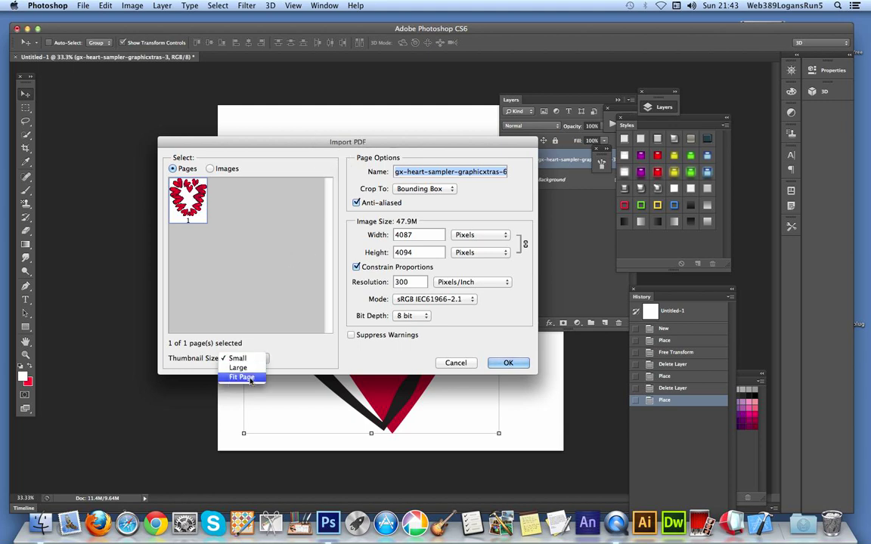
{"action": "left_click", "coordinate": [250, 378]}
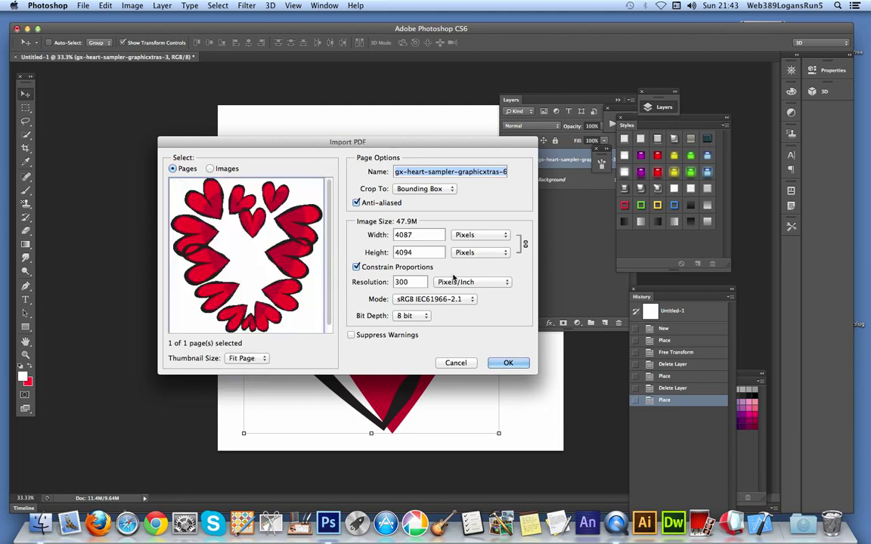
Step: Import the page at 2000 px width and 72 pixels/inch resolution
{"action": "key", "text": "Tab"}
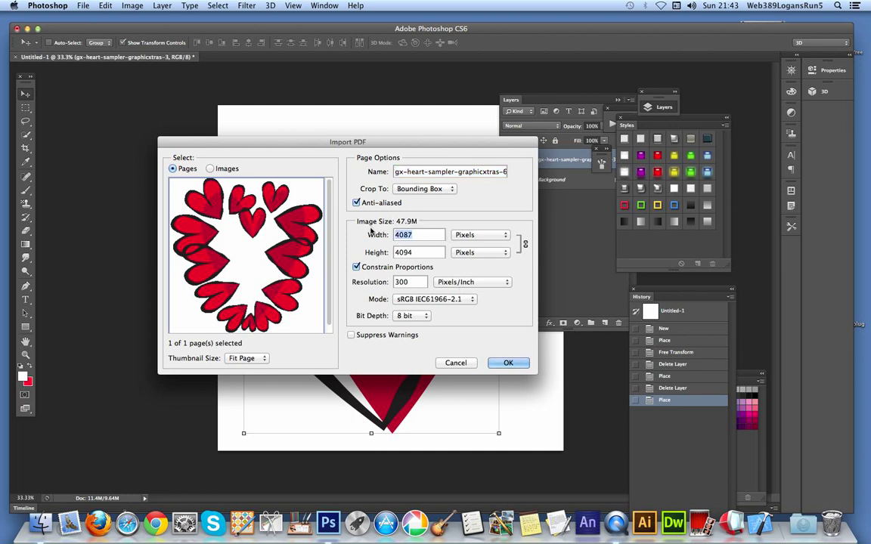
{"action": "type", "text": "2000"}
{"action": "left_click", "coordinate": [368, 280]}
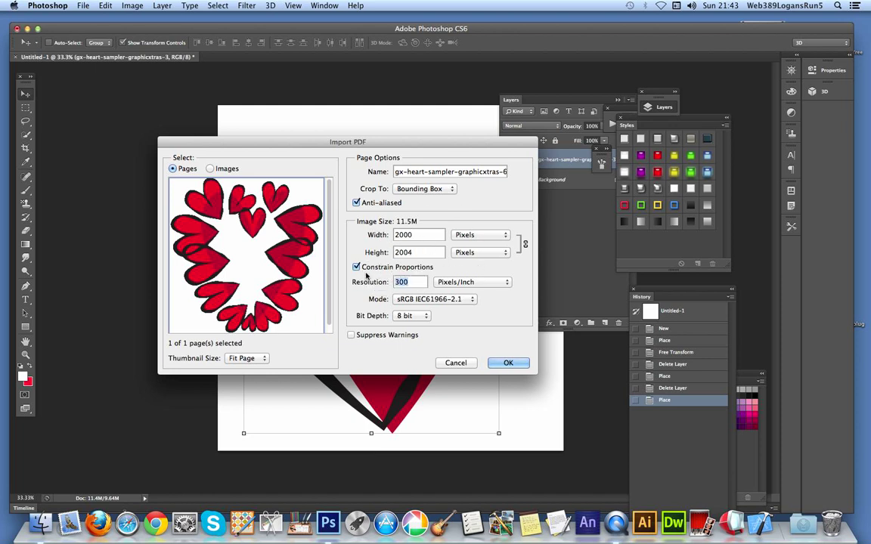
{"action": "type", "text": "72"}
{"action": "left_click", "coordinate": [507, 363]}
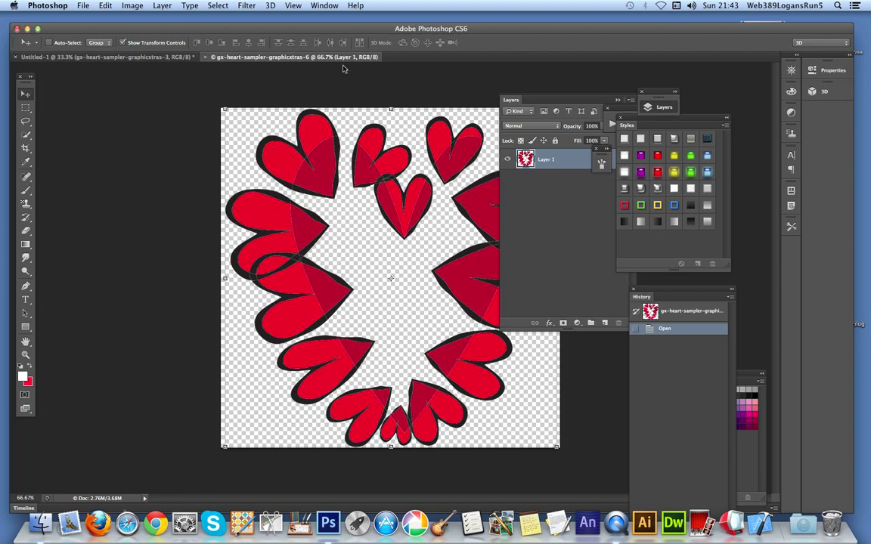
Step: In Untitled-1, duplicate the heart layer and move the copy up and left
{"action": "left_click", "coordinate": [125, 58]}
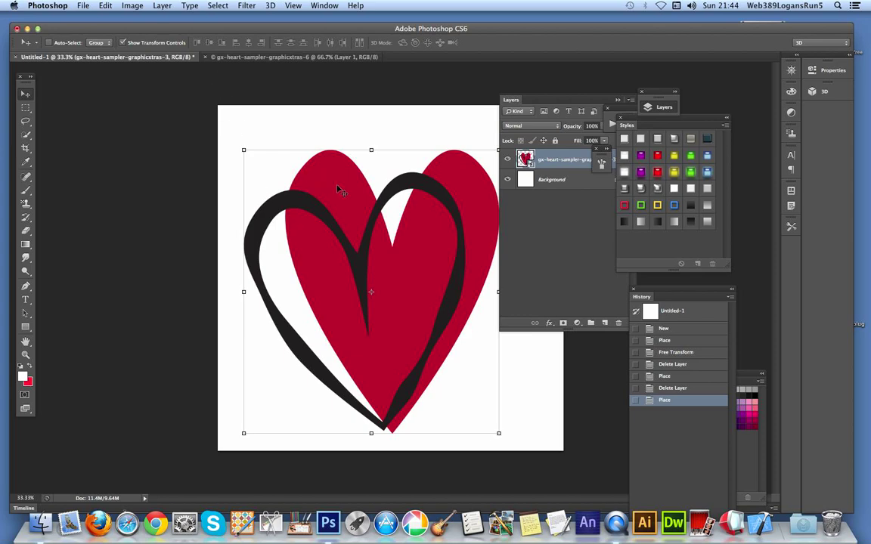
{"action": "left_click", "coordinate": [161, 5]}
{"action": "left_click", "coordinate": [189, 38]}
{"action": "key", "text": "Return"}
{"action": "left_click_drag", "start_coordinate": [420, 213], "coordinate": [274, 164]}
Step: Rotate the heart copy about 41.65° and nudge it up and right
{"action": "key", "text": "super+t"}
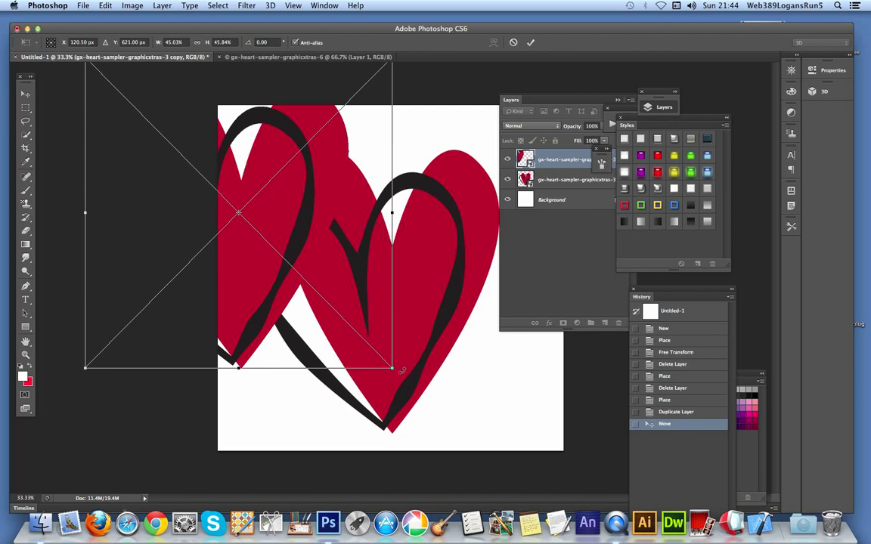
{"action": "left_click_drag", "start_coordinate": [388, 370], "coordinate": [272, 379]}
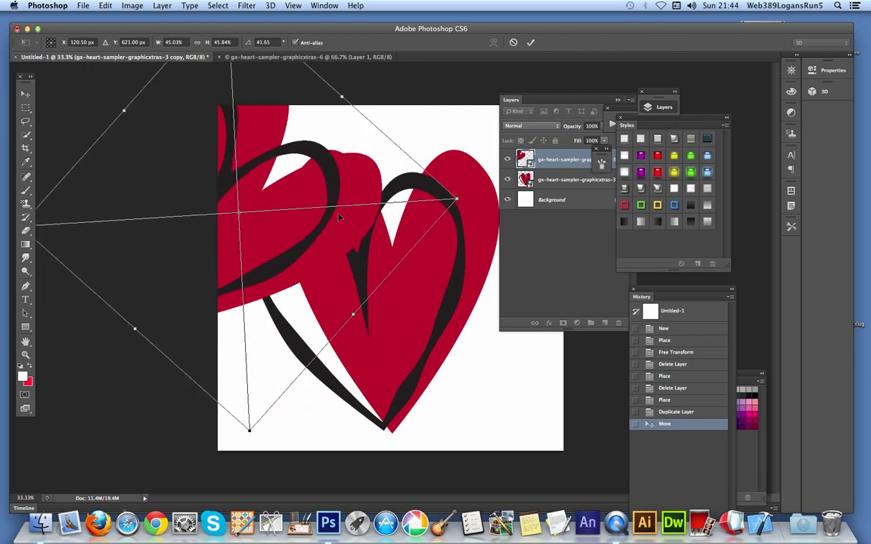
{"action": "left_click_drag", "start_coordinate": [340, 218], "coordinate": [378, 198]}
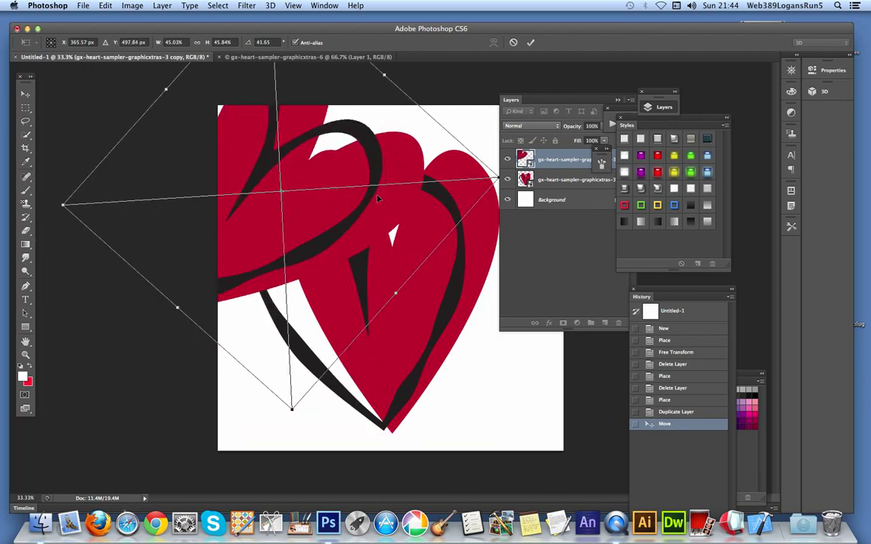
{"action": "key", "text": "Return"}
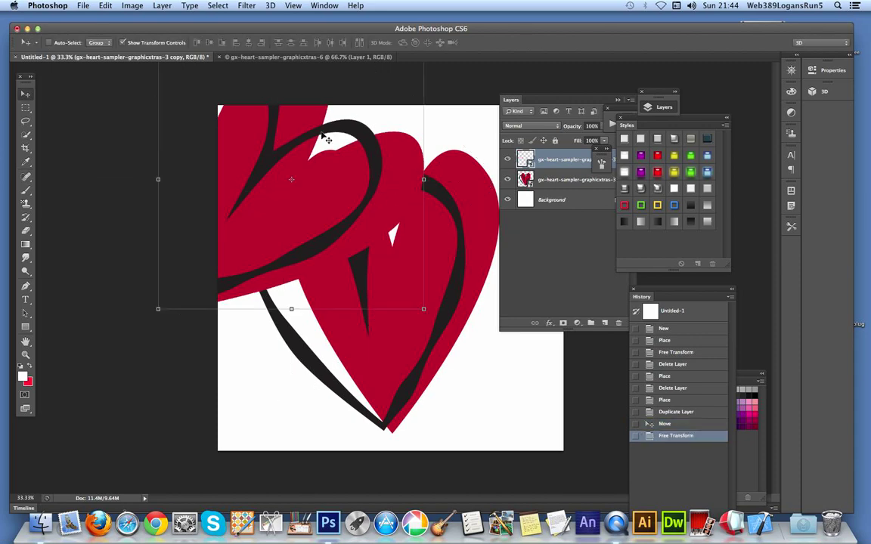
Step: Add a Drop Shadow with distance 95, Normal blend and 38% opacity, plus a Color Overlay
{"action": "left_click", "coordinate": [162, 6]}
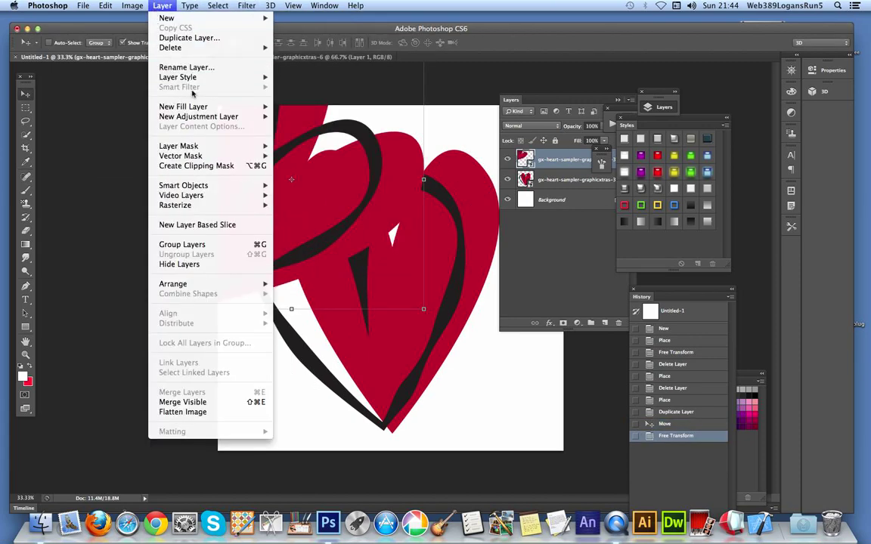
{"action": "mouse_move", "coordinate": [183, 76]}
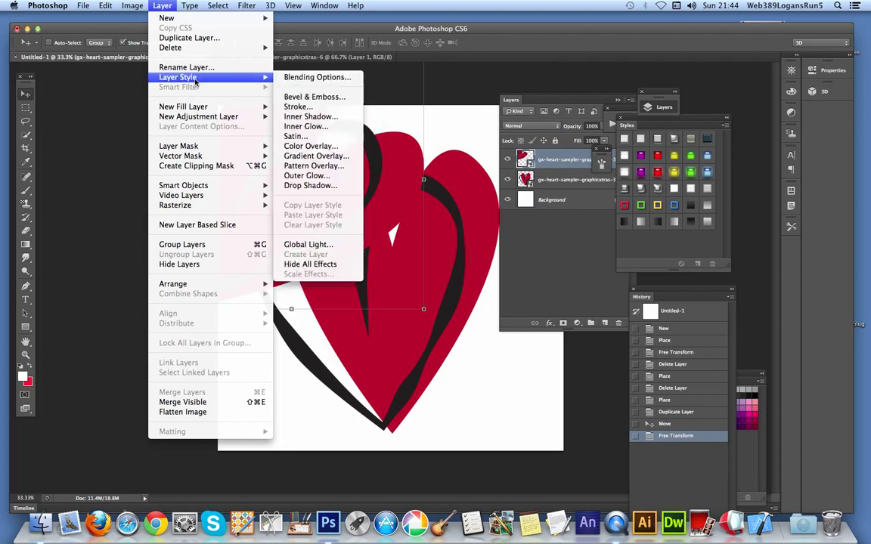
{"action": "left_click", "coordinate": [311, 186]}
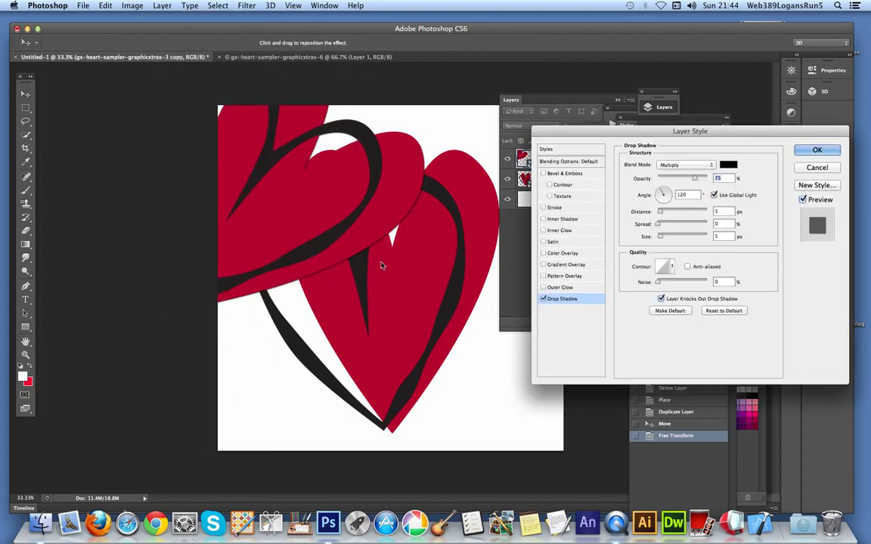
{"action": "left_click_drag", "start_coordinate": [383, 258], "coordinate": [397, 276]}
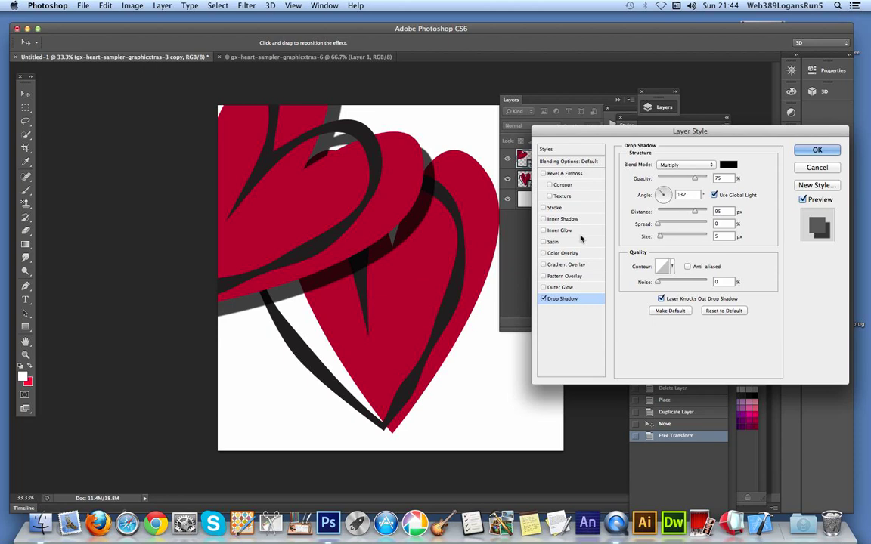
{"action": "left_click", "coordinate": [543, 253]}
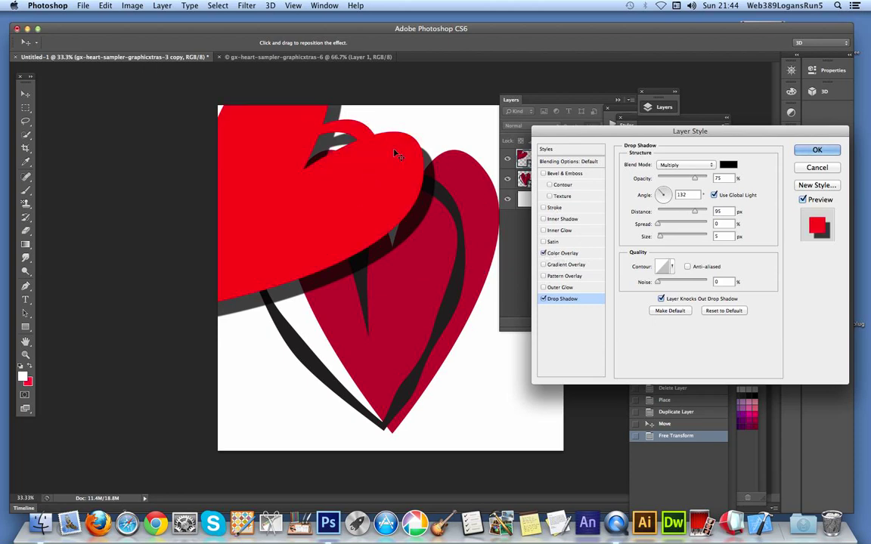
{"action": "left_click", "coordinate": [675, 164]}
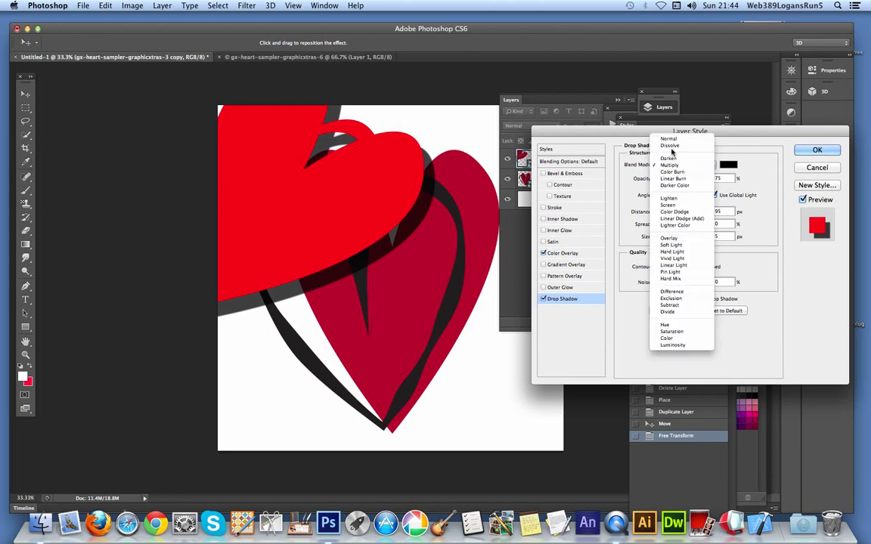
{"action": "left_click", "coordinate": [678, 141]}
{"action": "mouse_move", "coordinate": [697, 179]}
{"action": "left_mouse_down"}
{"action": "mouse_move", "coordinate": [679, 179]}
{"action": "mouse_move", "coordinate": [696, 178]}
{"action": "left_mouse_up"}
Step: Set the red Color Overlay to about 53% opacity and apply the layer style
{"action": "left_click", "coordinate": [560, 254]}
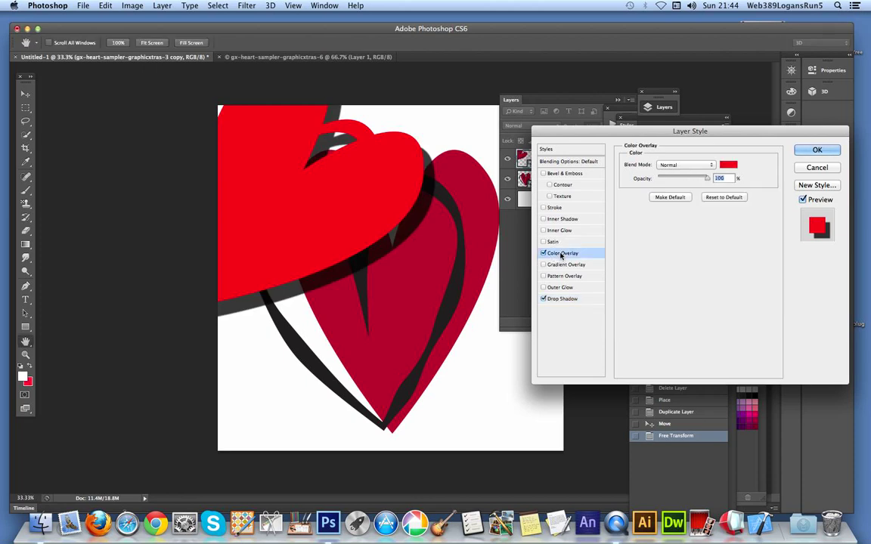
{"action": "left_click", "coordinate": [684, 178]}
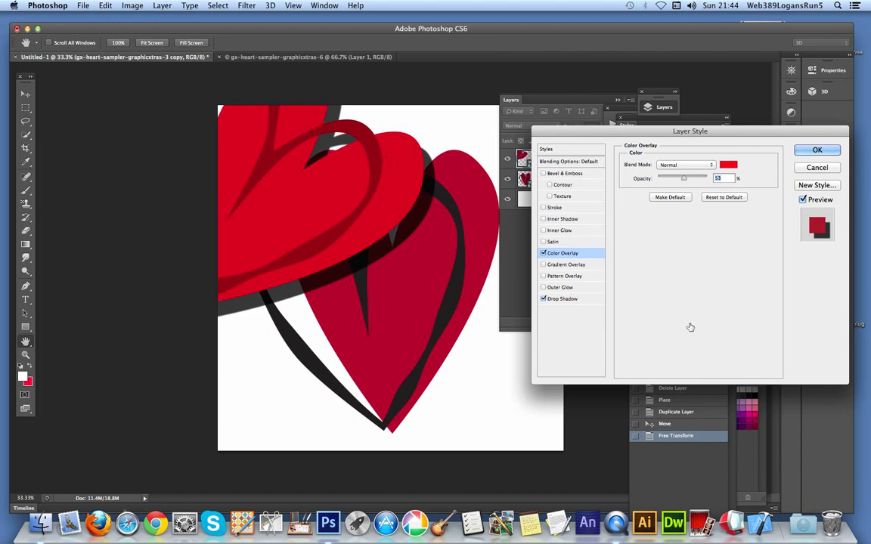
{"action": "left_click", "coordinate": [801, 151]}
{"action": "key", "text": "v"}
{"action": "left_click", "coordinate": [246, 5]}
{"action": "mouse_move", "coordinate": [276, 130]}
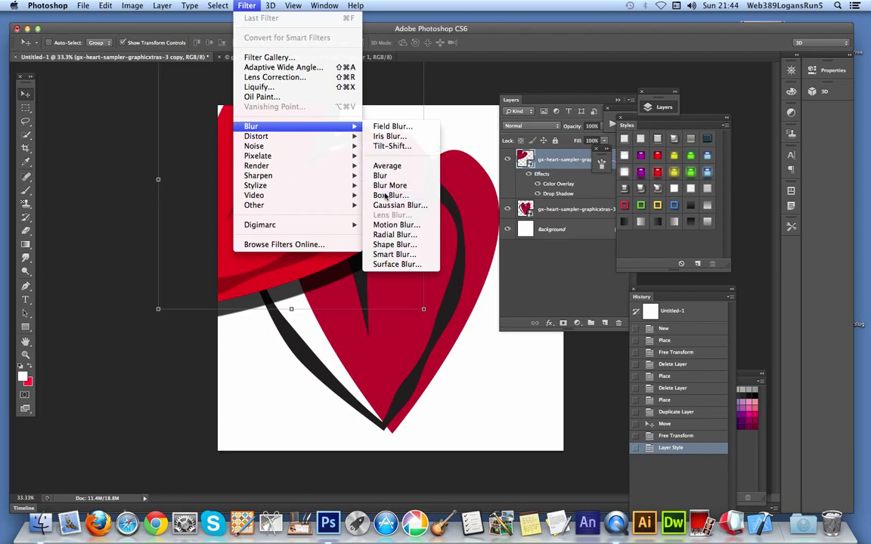
Step: Apply a Box Blur with a 33-pixel radius to the rotated heart copy
{"action": "left_click", "coordinate": [386, 195]}
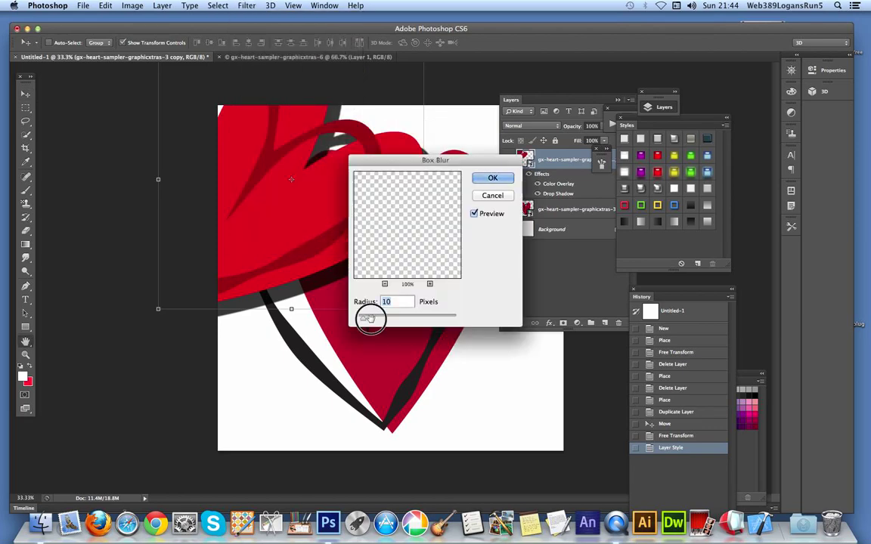
{"action": "left_click_drag", "start_coordinate": [374, 318], "coordinate": [377, 317]}
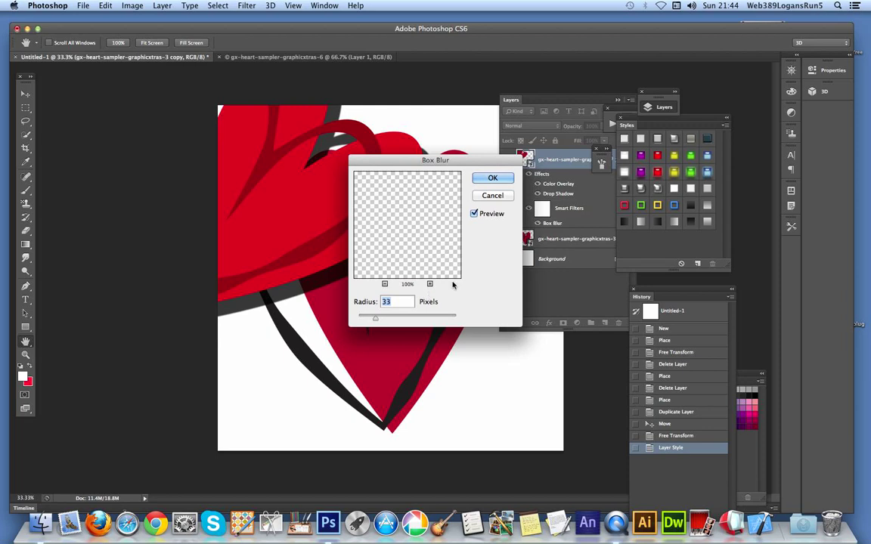
{"action": "left_click", "coordinate": [490, 179]}
{"action": "key", "text": "v"}
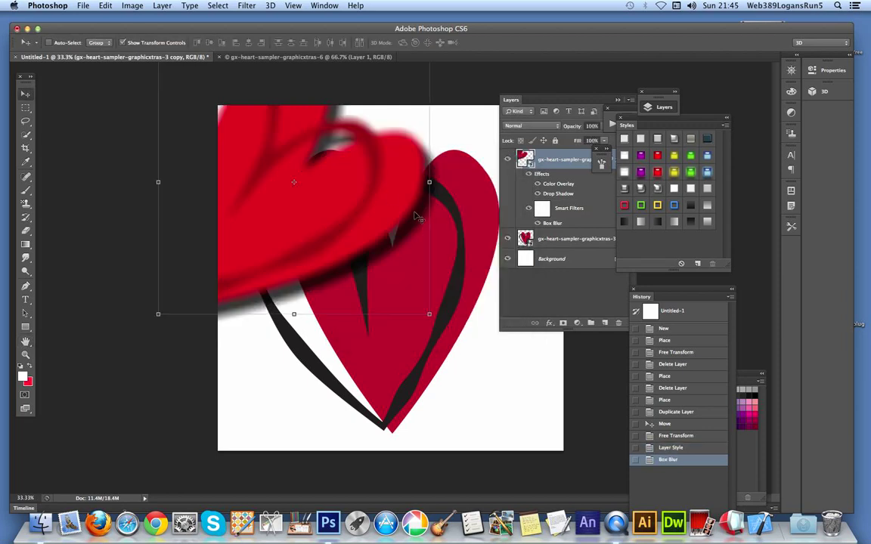